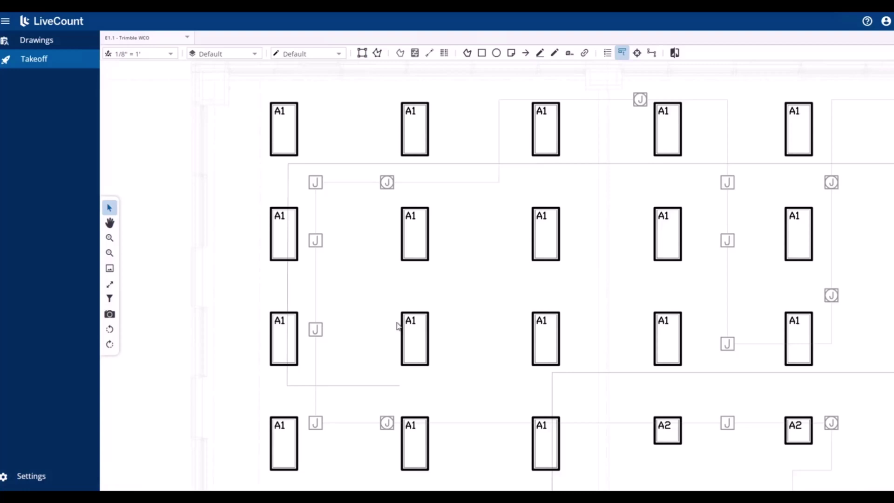
# - Go back to the E1.1 lighting plan, pick the Length tool, and zoom in on the A1/A2 fixtures
pyautogui.click(40, 477)
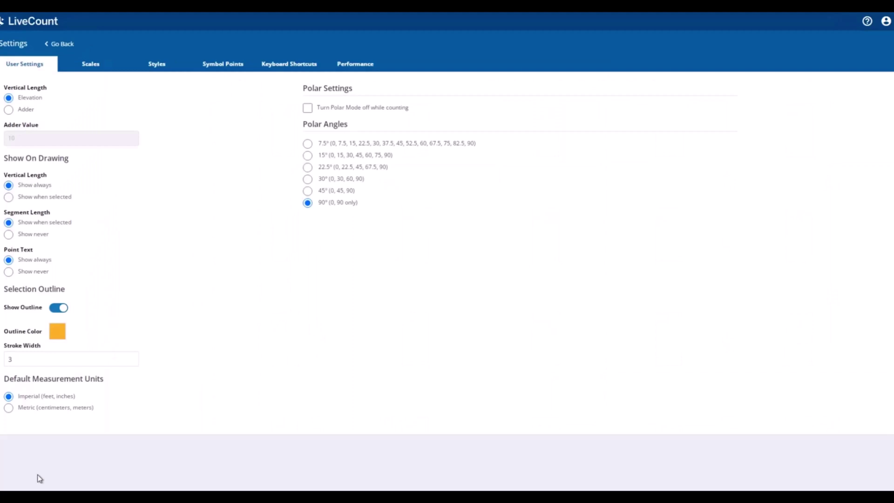
pyautogui.click(57, 43)
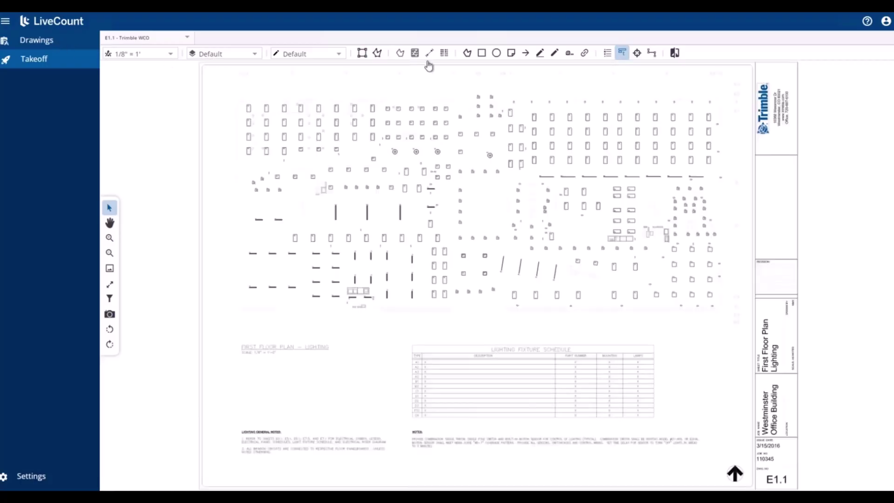
pyautogui.click(429, 55)
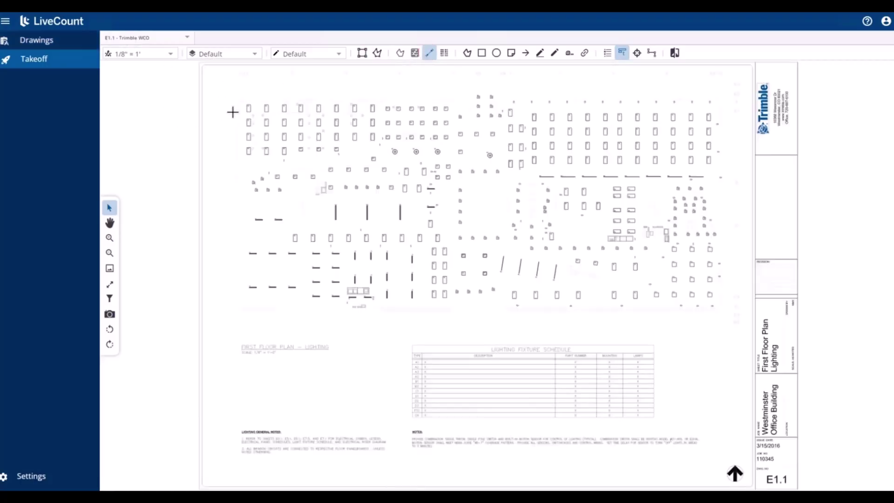
pyautogui.scroll(3, 256, 102)
pyautogui.scroll(4, 258, 102)
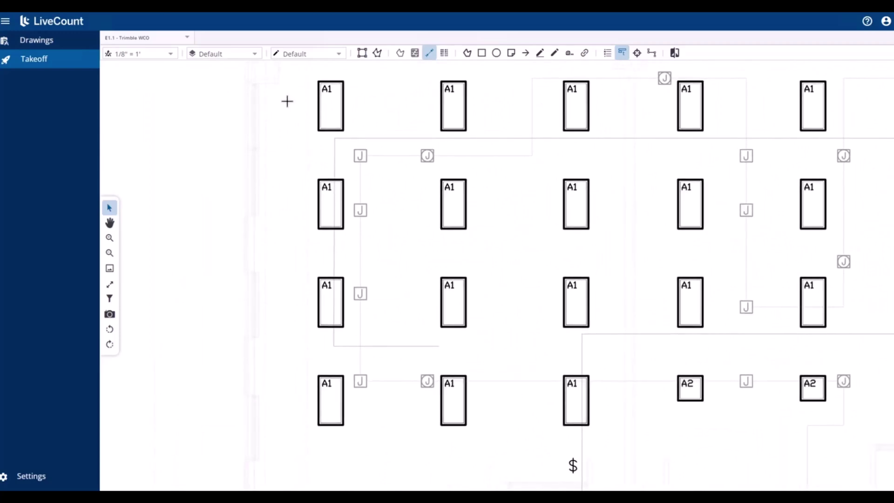
# - Enable elevation on the length measurement and commit an elevation of 10
pyautogui.rightClick(288, 104)
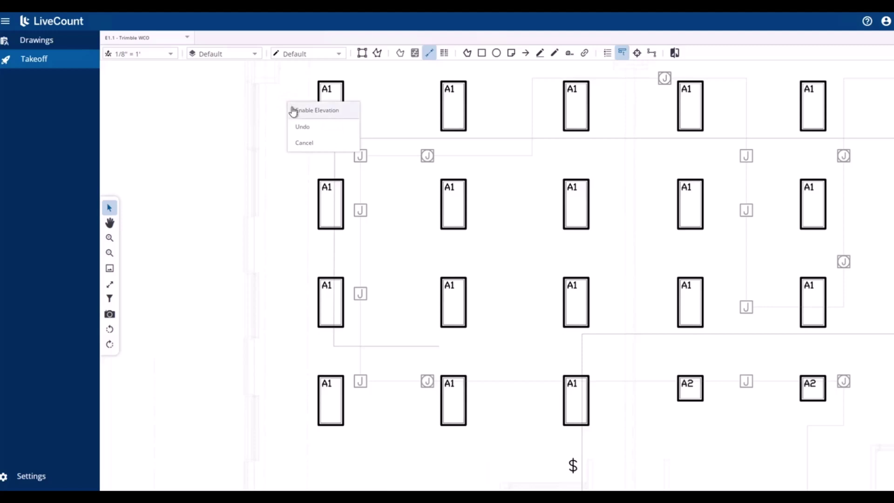
pyautogui.click(293, 110)
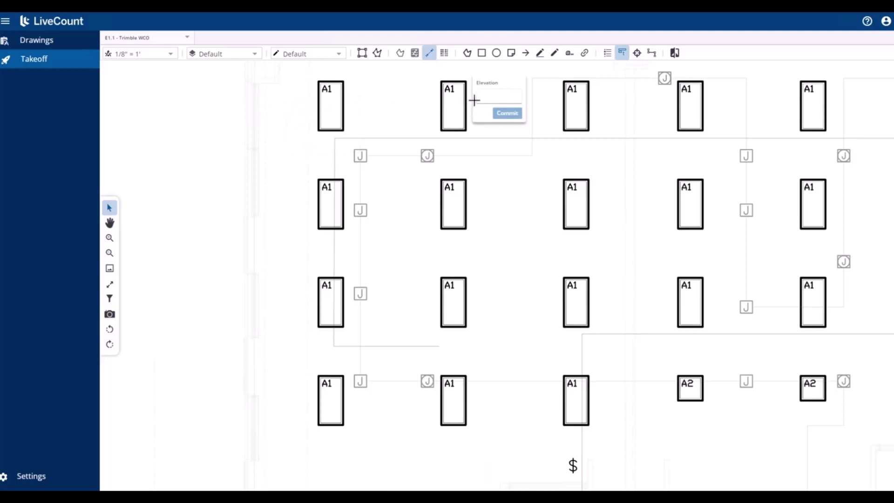
pyautogui.click(489, 96)
pyautogui.write('10')
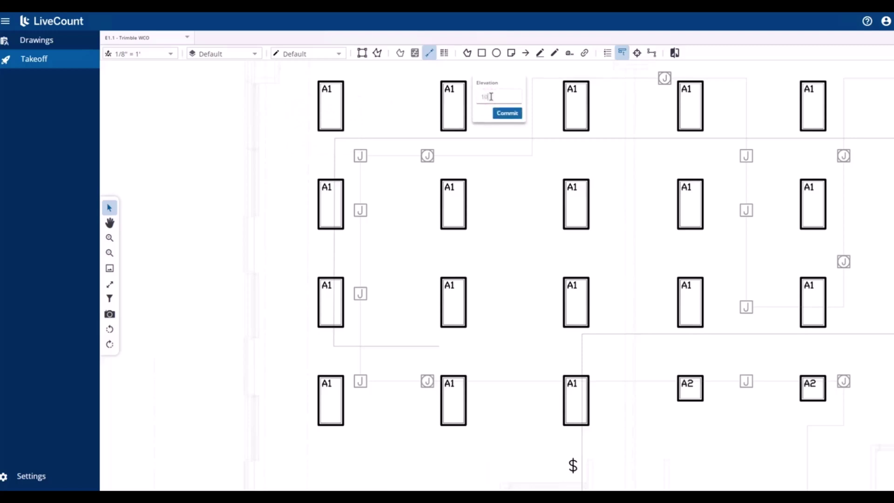
pyautogui.click(505, 116)
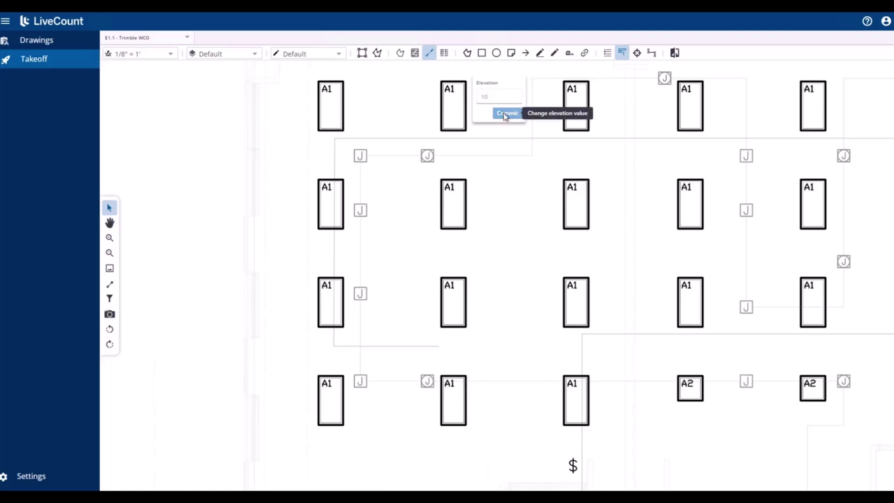
pyautogui.click(651, 53)
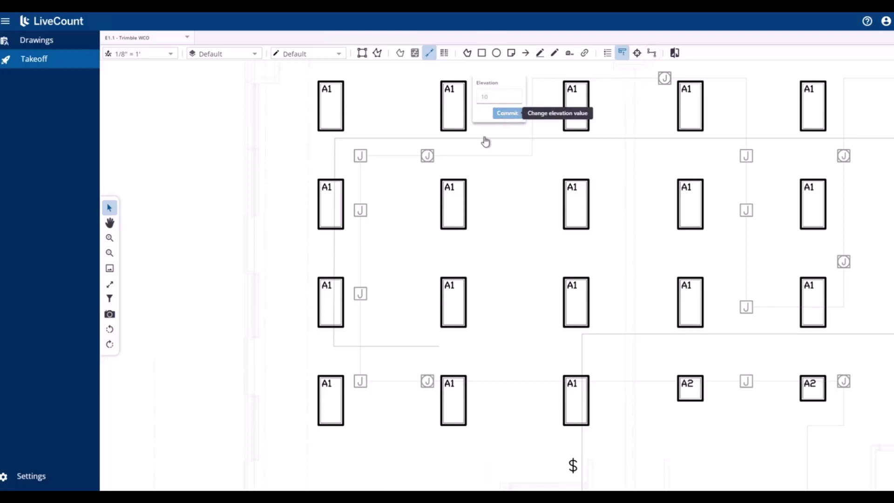
# - Run a length across three A1 fixtures, commit a +20ft elevation there, then continue to the fourth
pyautogui.click(329, 206)
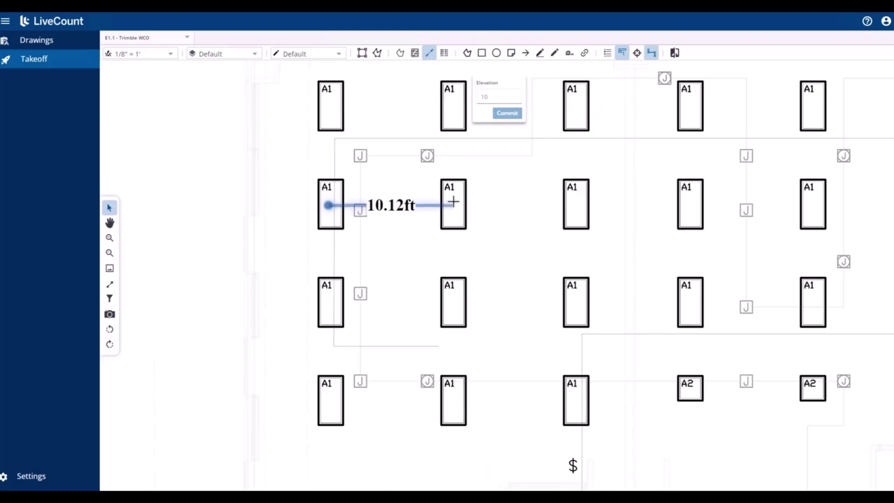
pyautogui.click(454, 201)
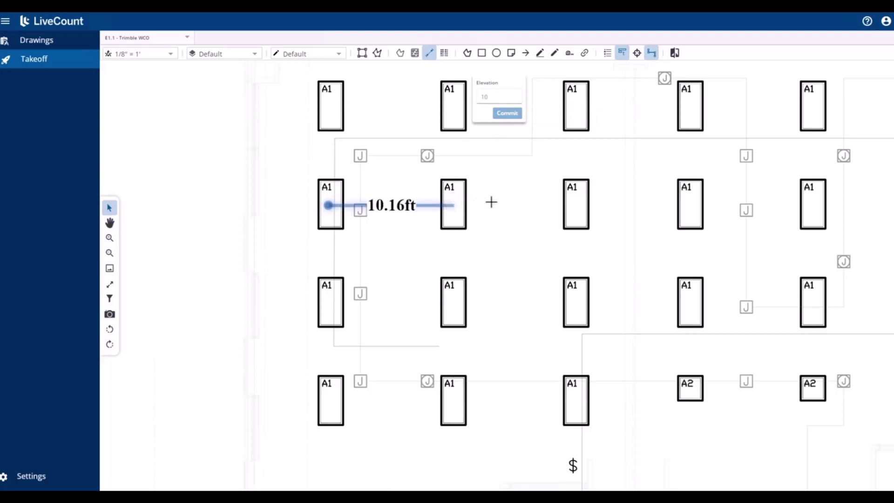
pyautogui.click(581, 204)
pyautogui.doubleClick(482, 98)
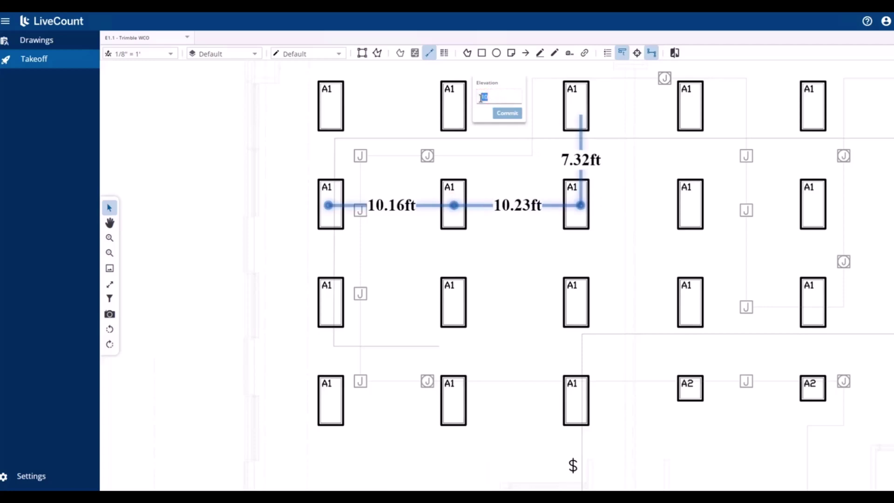
pyautogui.press('BackSpace')
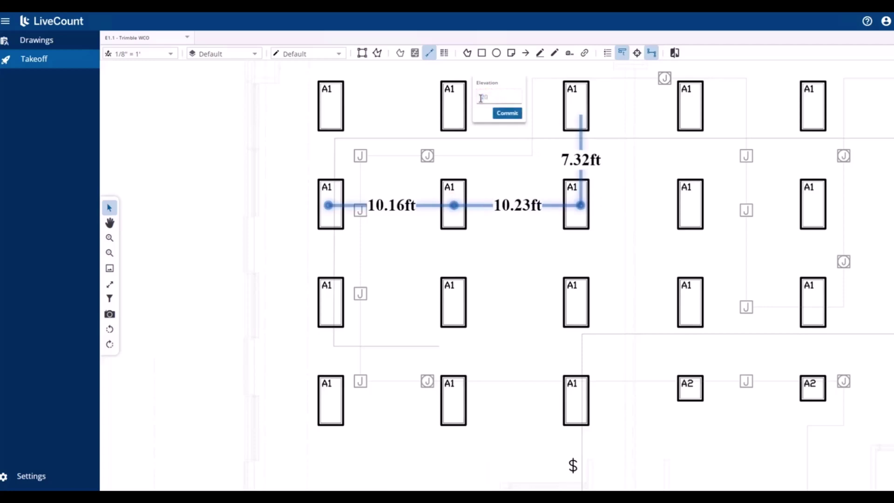
pyautogui.click(507, 113)
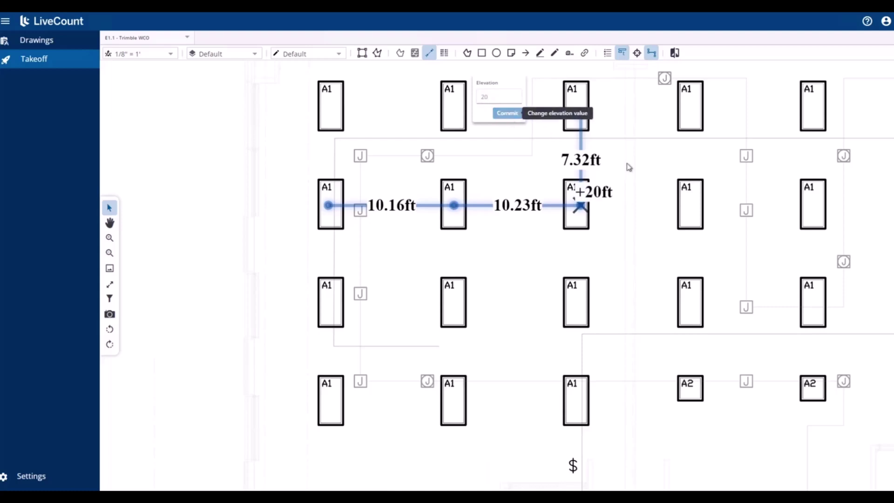
pyautogui.click(691, 203)
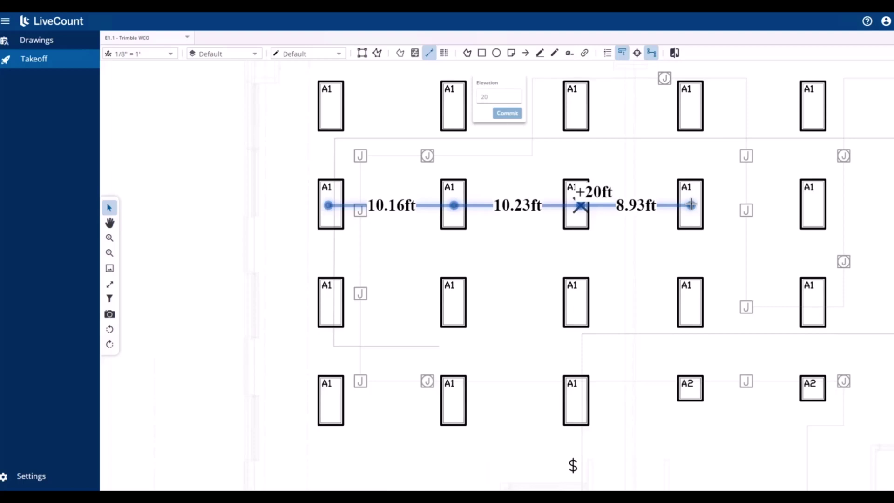
# - Turn the run down a row with a +5ft elevation, go across to A1, and finish at A2
pyautogui.click(691, 205)
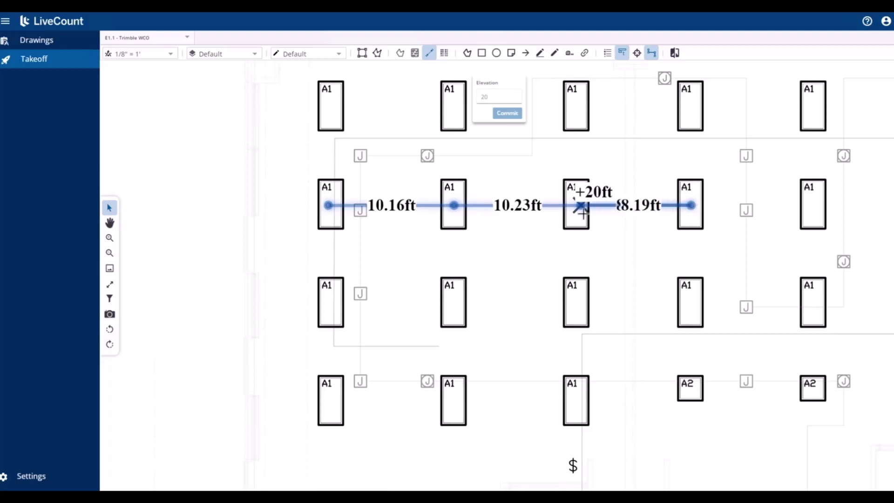
pyautogui.click(685, 297)
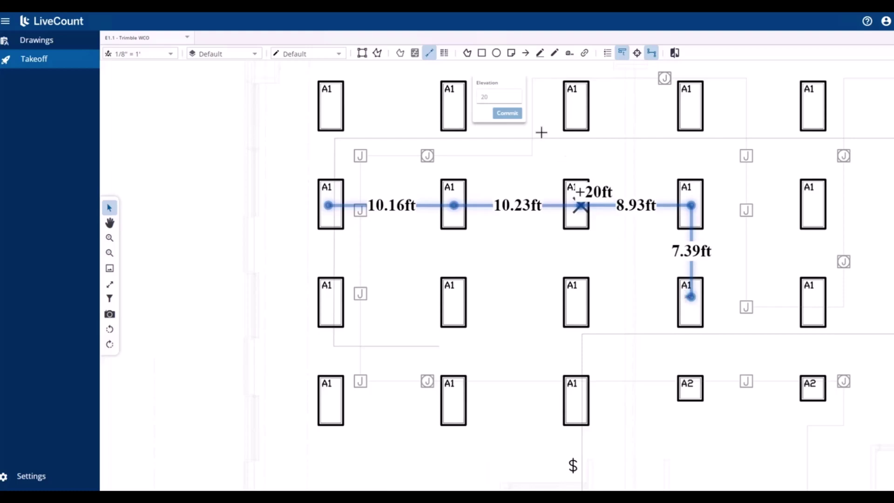
pyautogui.click(476, 96)
pyautogui.doubleClick(477, 97)
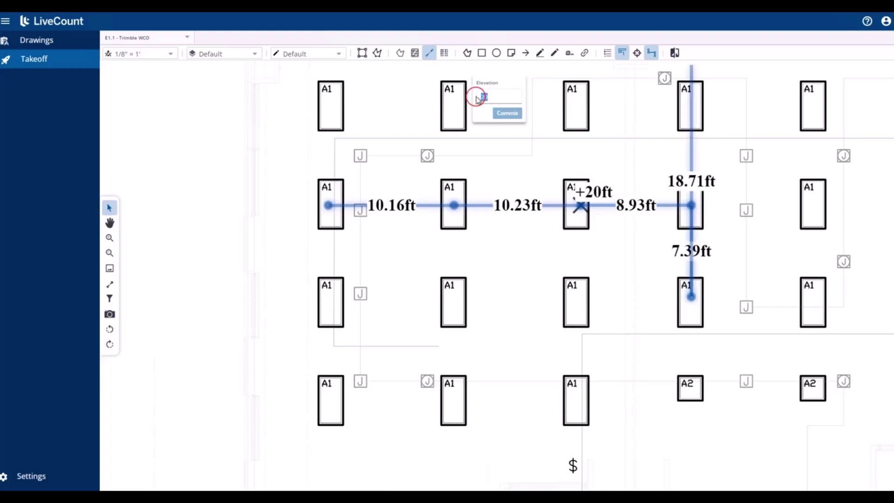
pyautogui.write('5')
pyautogui.click(503, 115)
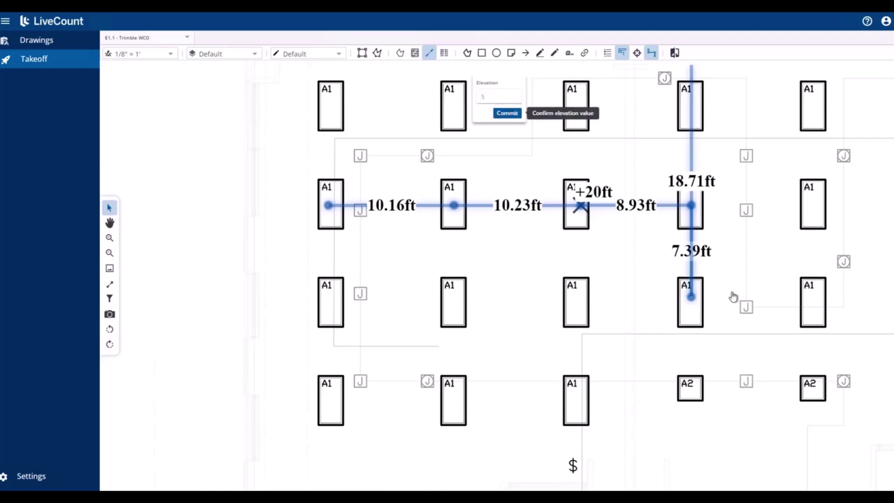
pyautogui.click(809, 305)
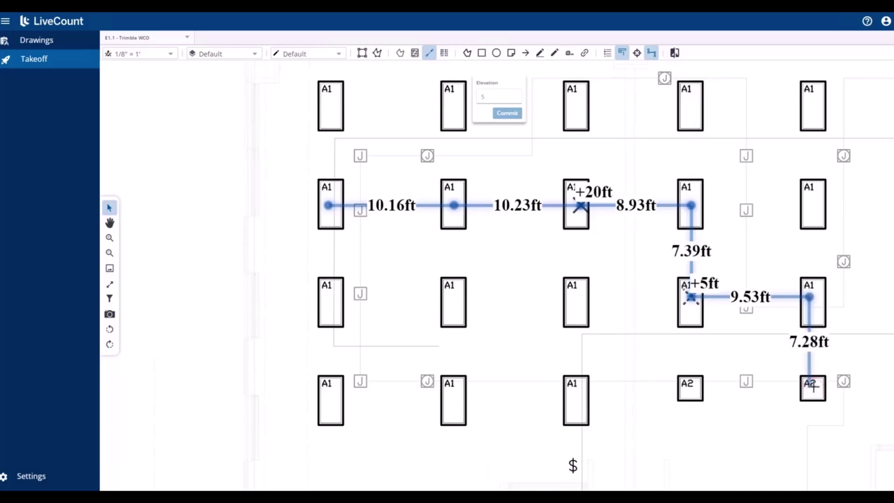
pyautogui.doubleClick(811, 386)
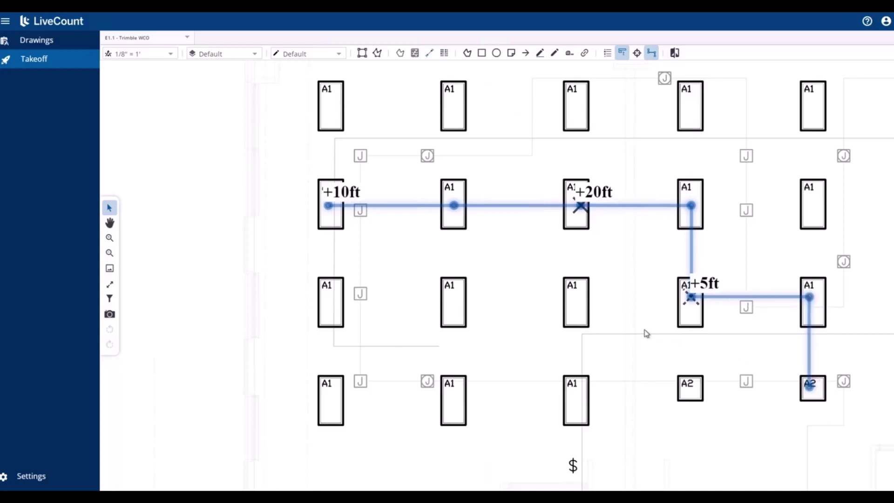
# - Pan the plan and select the run to view its 78.52 ft total length
pyautogui.moveTo(585, 326); pyautogui.dragTo(475, 328)
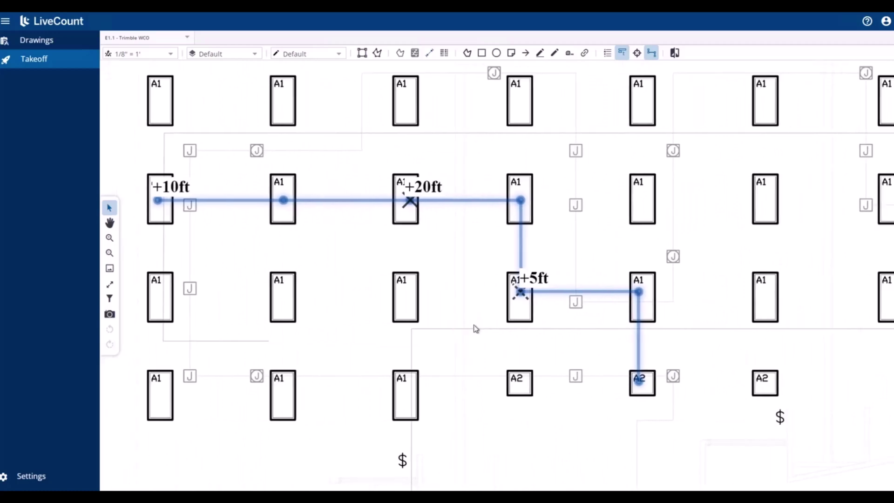
pyautogui.click(639, 293)
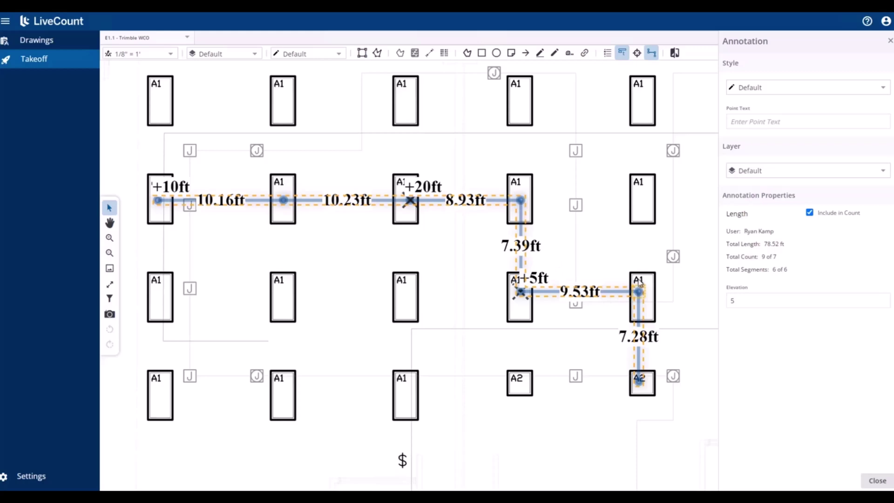
# - Select the run's corner A1 vertex and change its elevation from 20 to 6
pyautogui.click(536, 205)
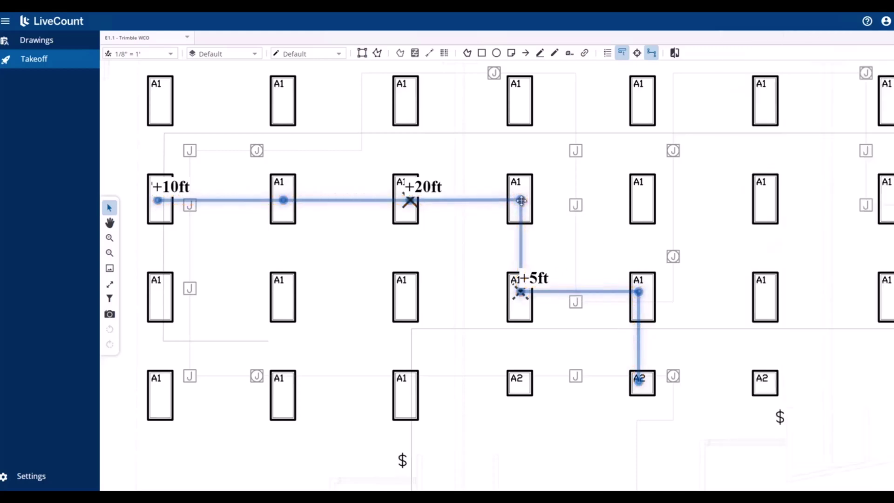
pyautogui.click(521, 201)
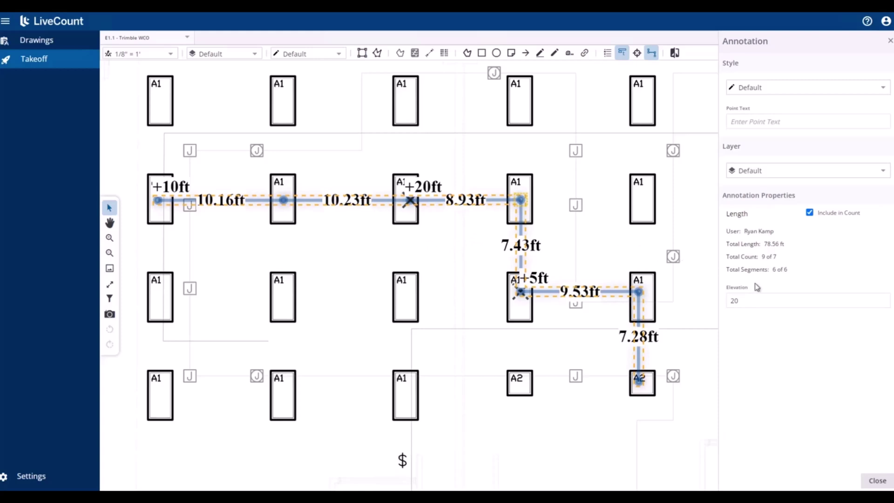
pyautogui.click(762, 298)
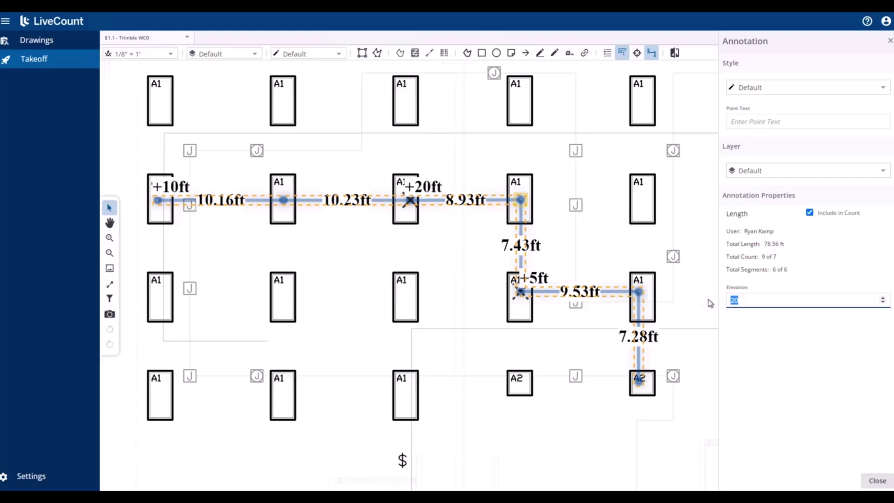
pyautogui.write('6')
pyautogui.press('Return')
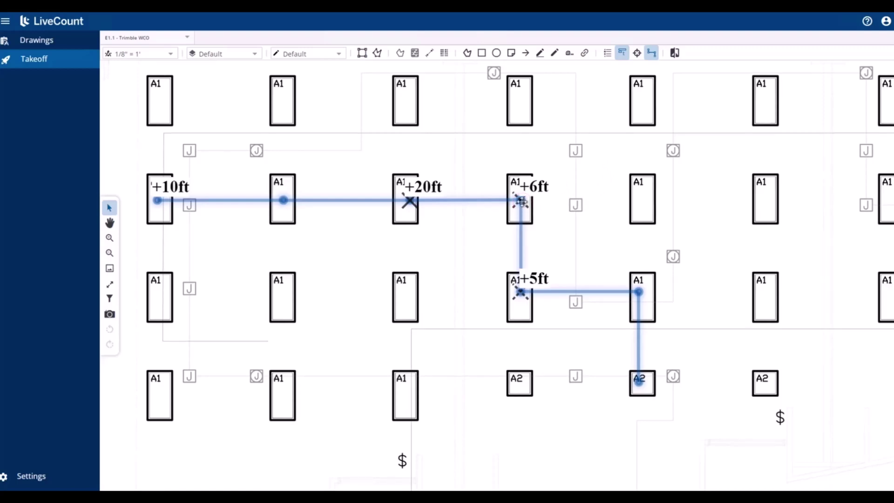
# - Select the run's +20ft vertex and set its elevation to 100
pyautogui.click(522, 201)
pyautogui.press('Escape')
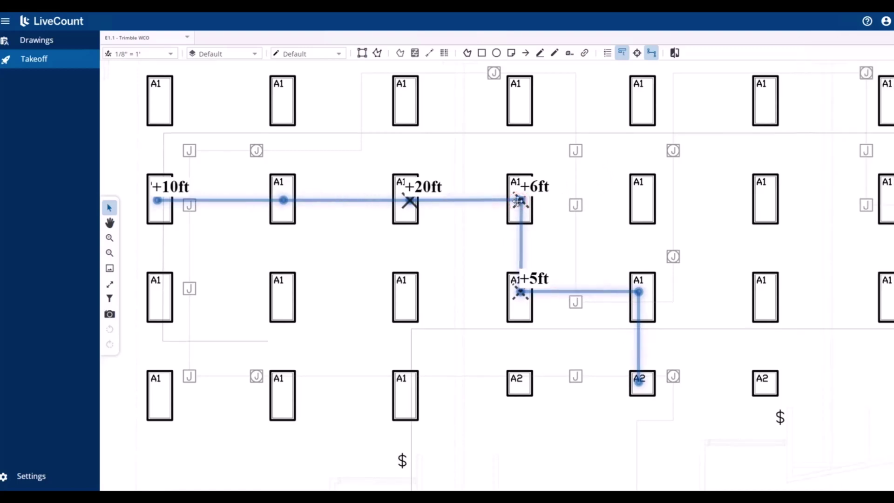
pyautogui.click(521, 202)
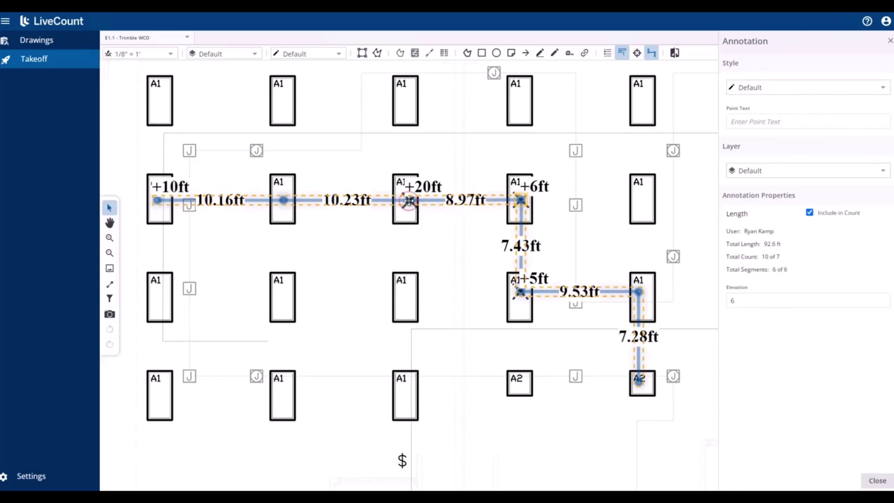
pyautogui.click(410, 201)
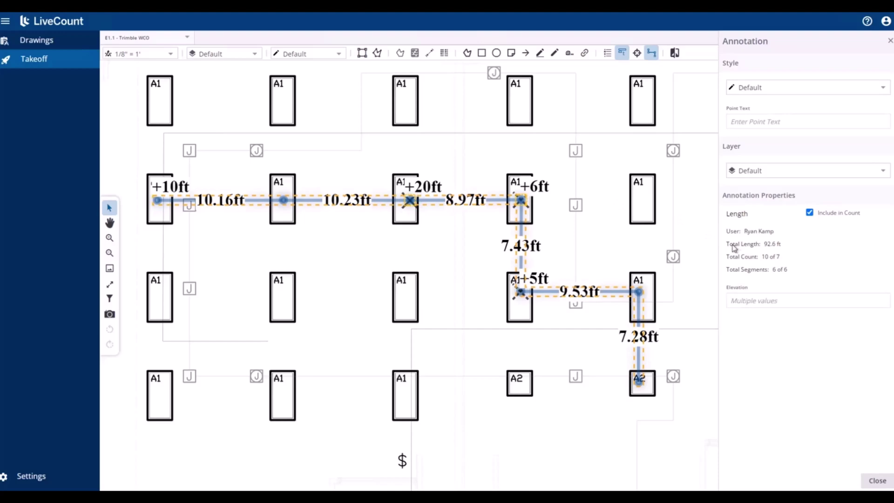
pyautogui.click(772, 300)
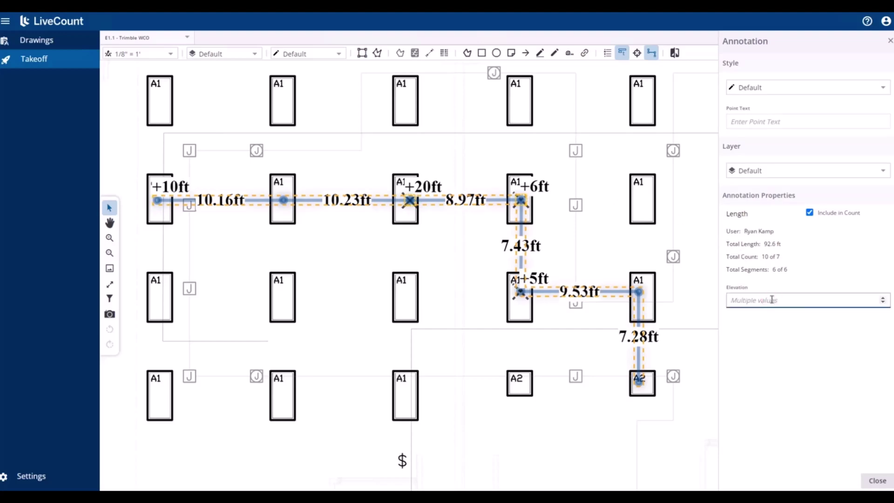
pyautogui.write('100')
pyautogui.press('Return')
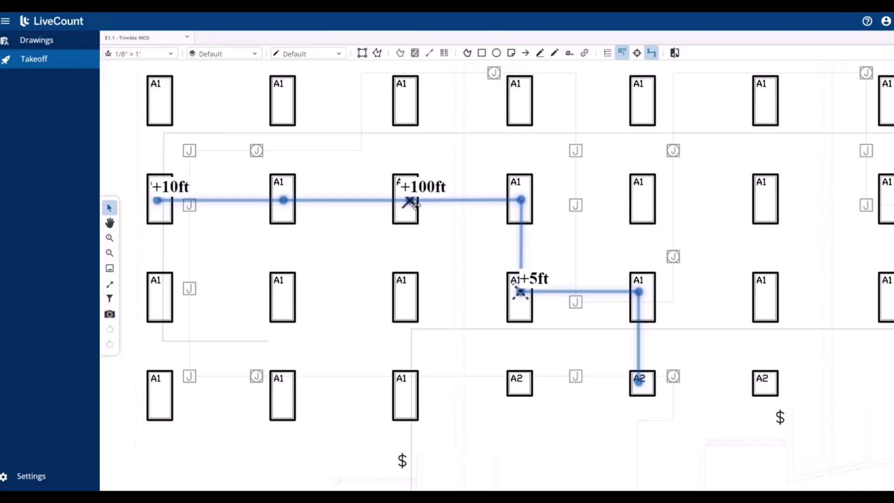
# - Select the run to review its 238.63 ft total length and elevation 100
pyautogui.click(522, 199)
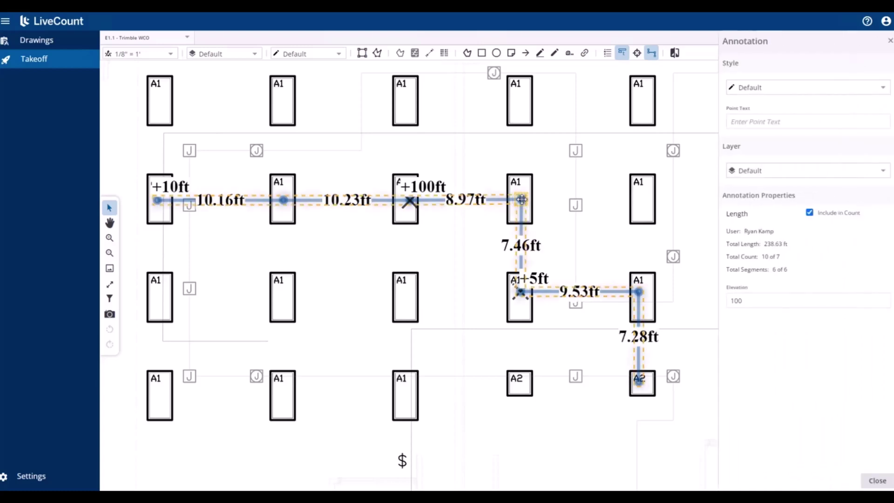